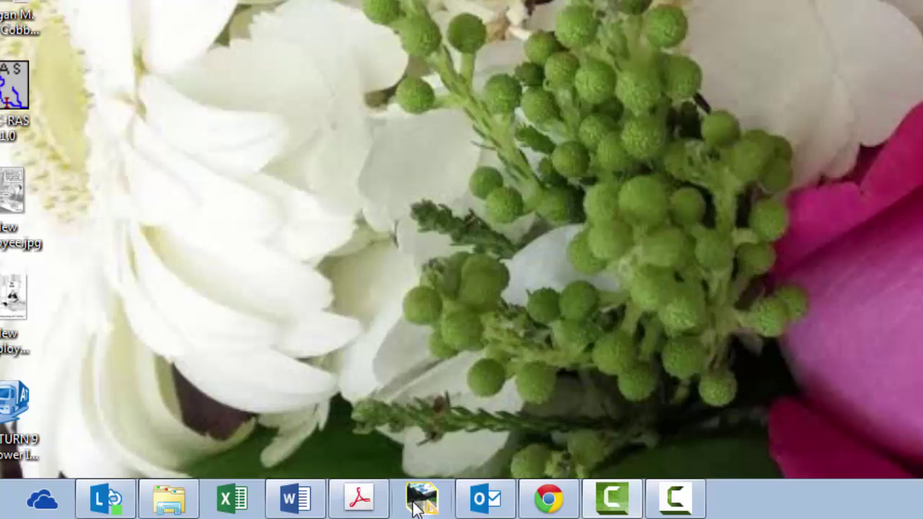
# - Launch Power InRoads and start a new design file with the OKC Projects (T:) drive as its save location
pyautogui.click(417, 508)
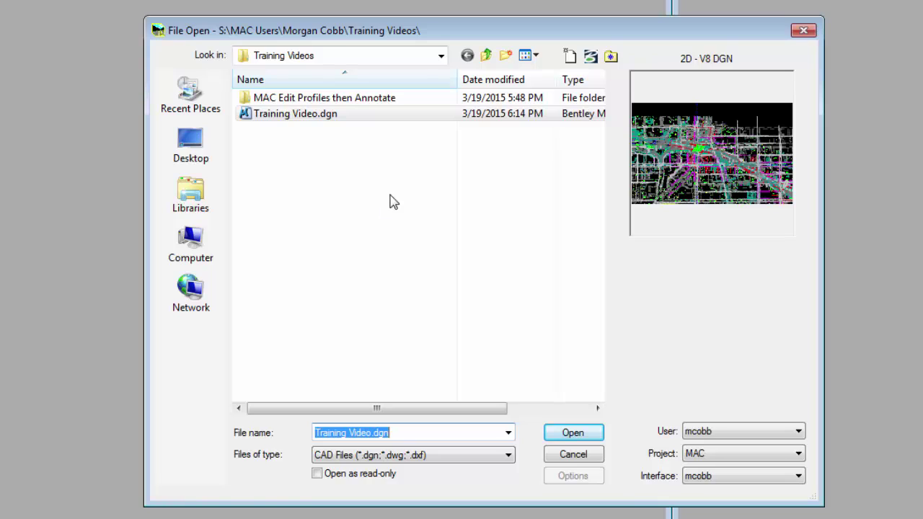
pyautogui.click(569, 59)
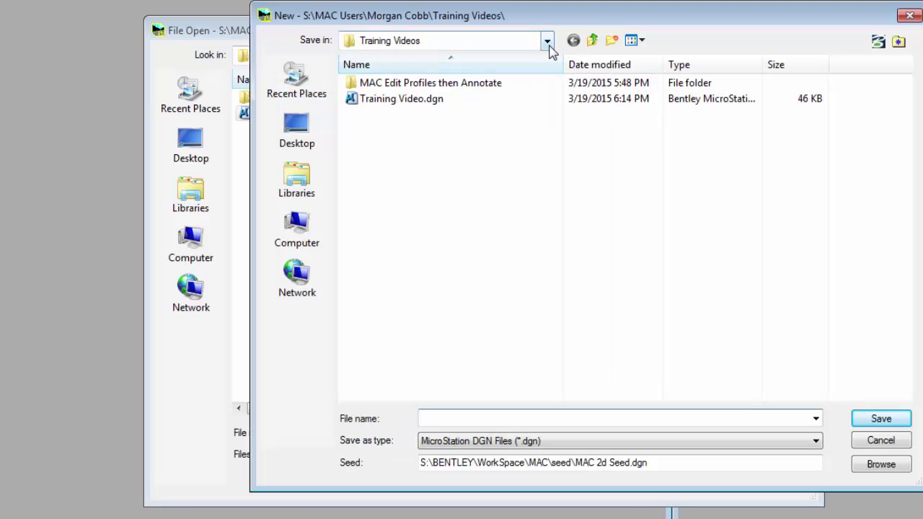
pyautogui.click(547, 41)
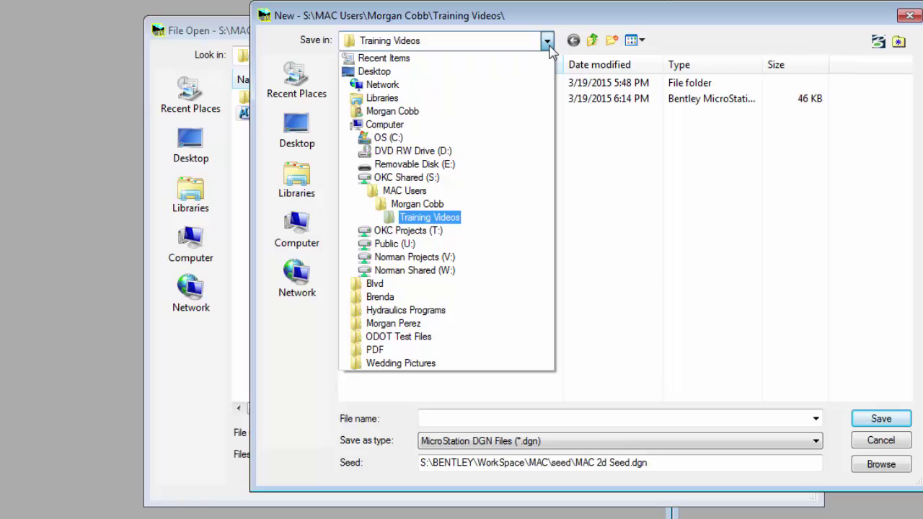
pyautogui.click(479, 234)
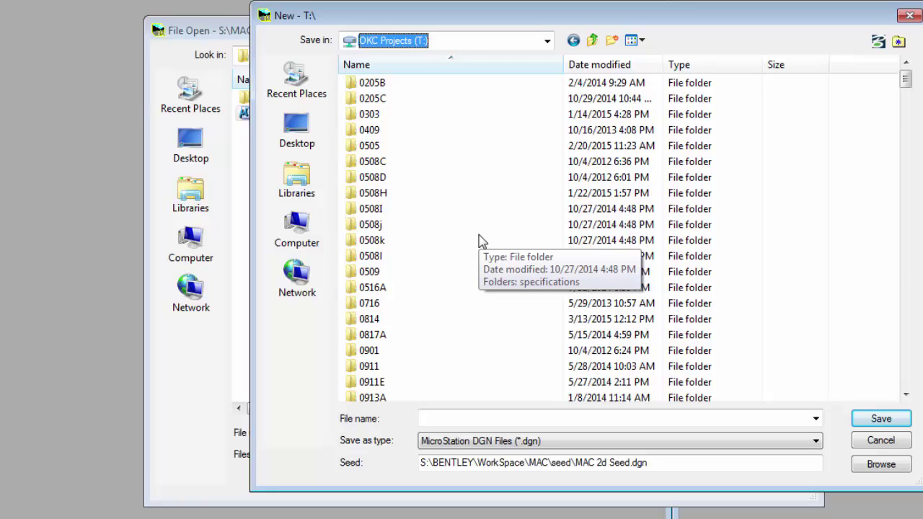
# - Set the new file's save folder to 1024-05\Drawings\Work on the T: drive
pyautogui.click(482, 240)
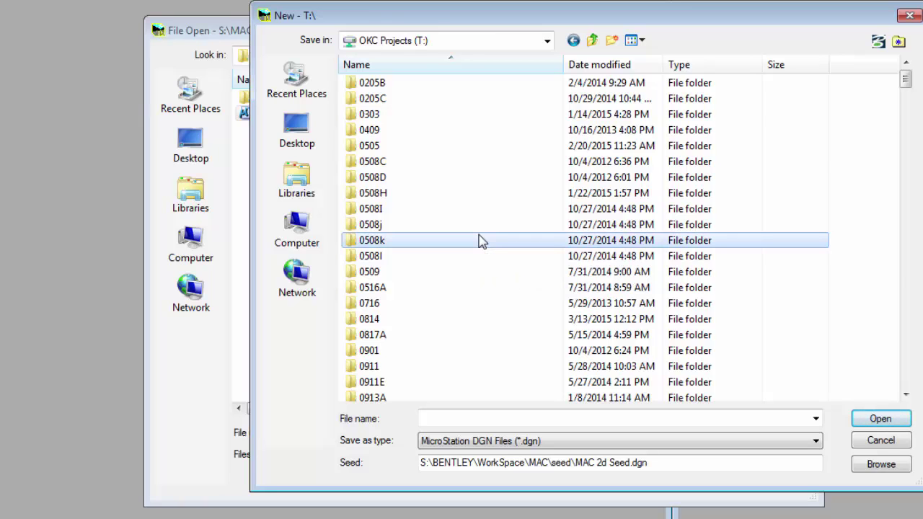
pyautogui.scroll(-7, 479, 241)
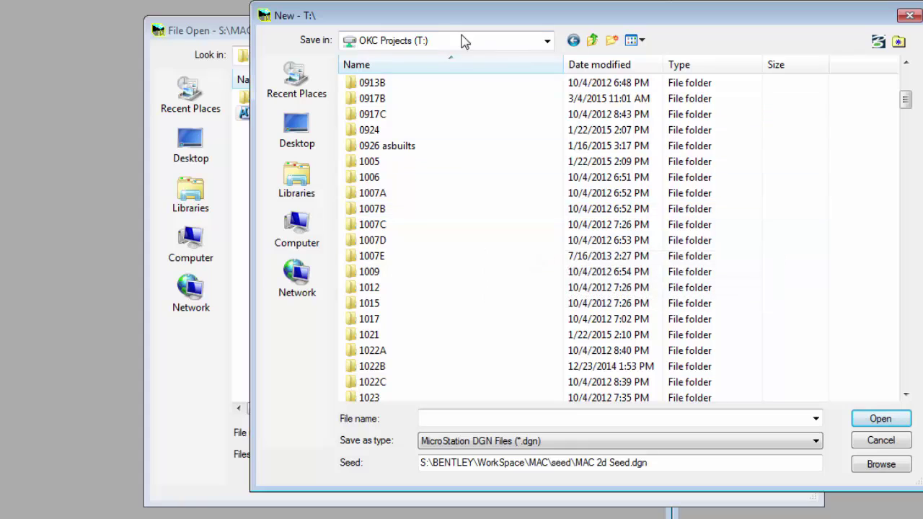
pyautogui.click(521, 319)
pyautogui.scroll(-3, 520, 323)
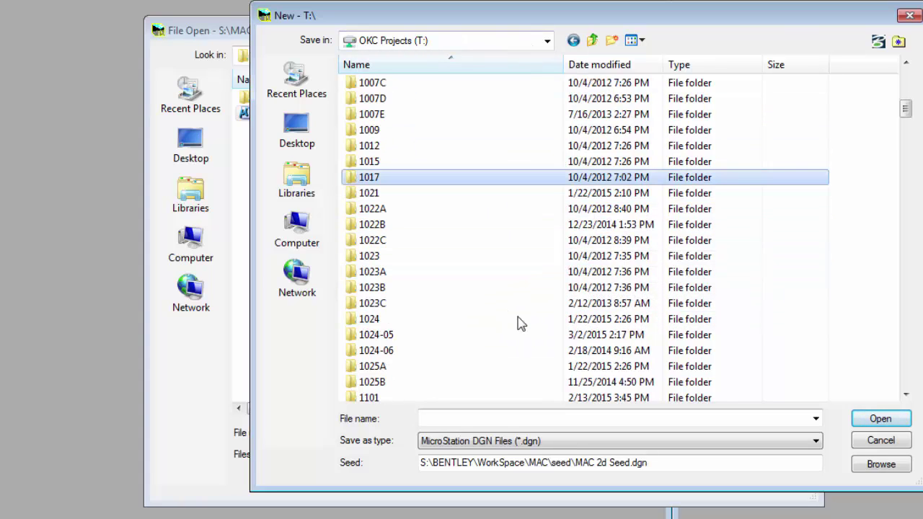
pyautogui.scroll(-1, 520, 323)
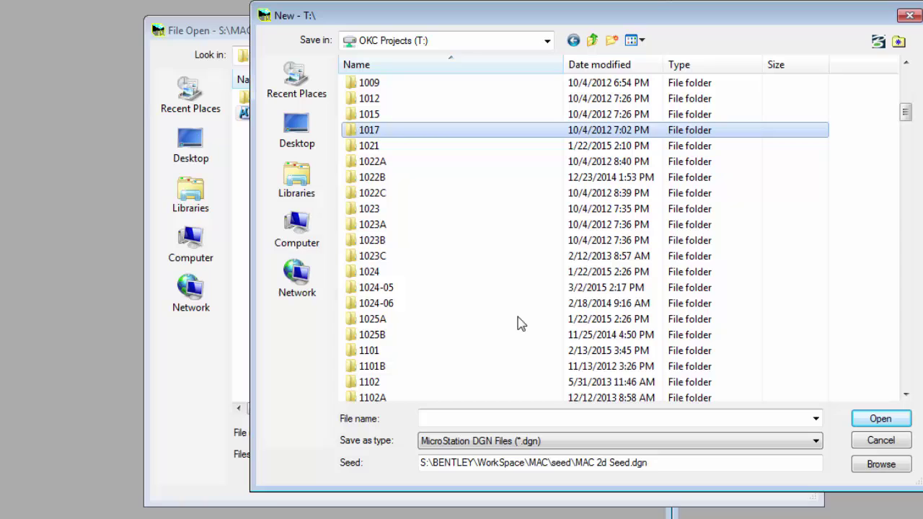
pyautogui.click(402, 325)
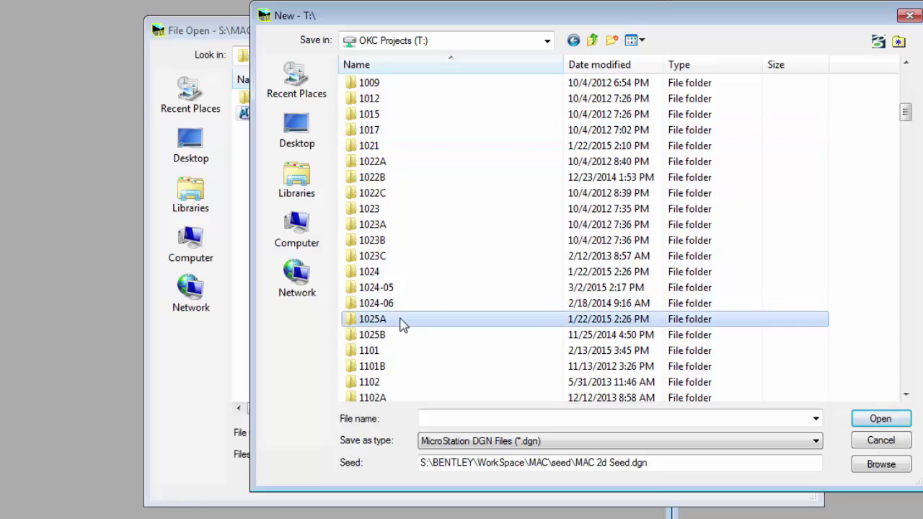
pyautogui.click(408, 290)
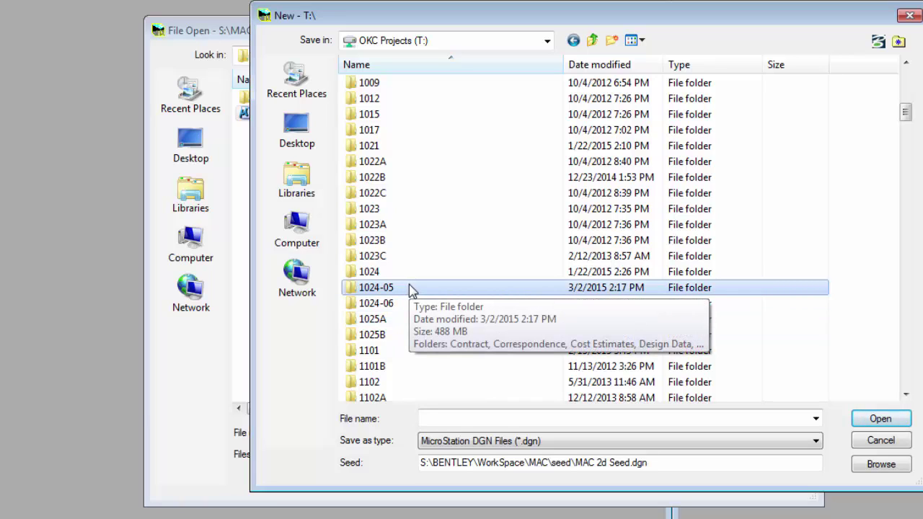
pyautogui.doubleClick(408, 286)
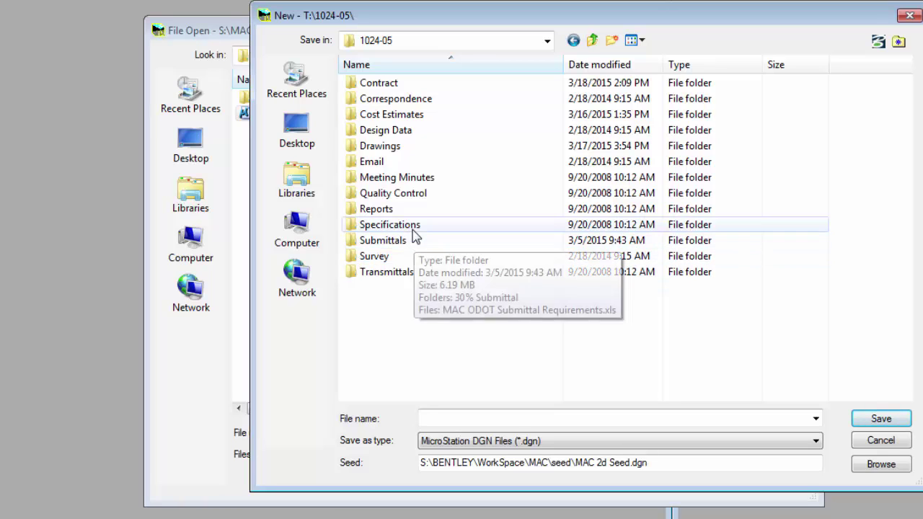
pyautogui.doubleClick(411, 151)
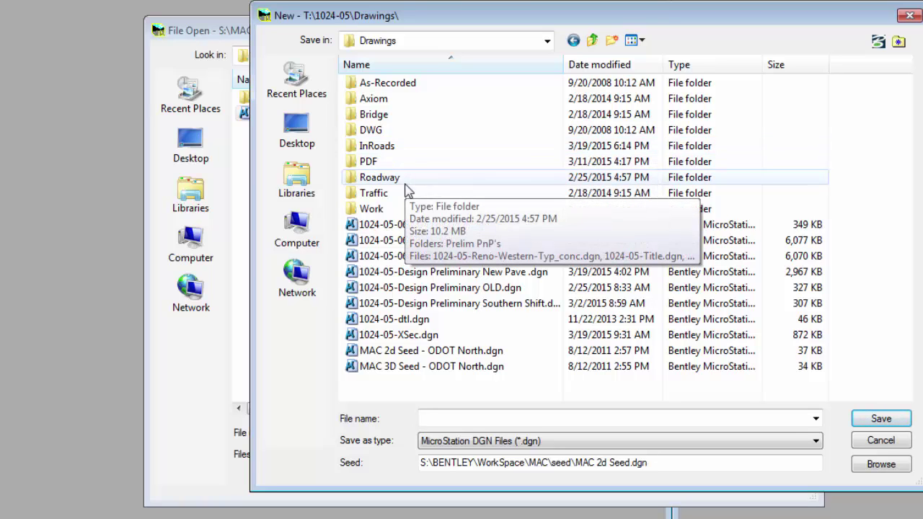
pyautogui.doubleClick(371, 209)
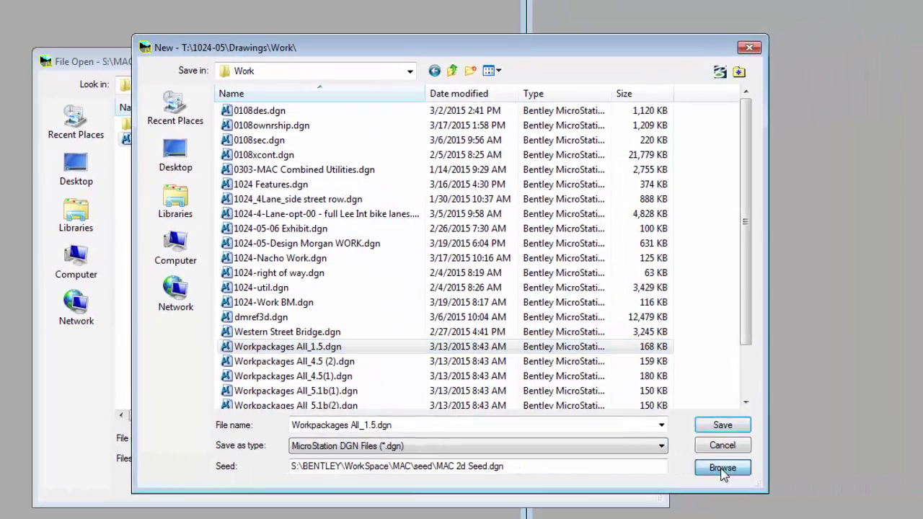
# - Choose MAC 2d Seed - ODOT North.dgn as the seed file for the new drawing
pyautogui.click(722, 468)
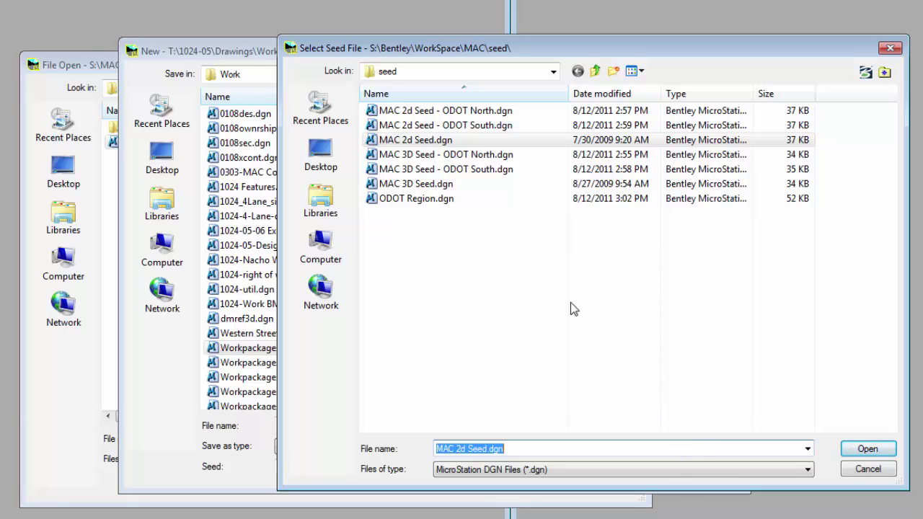
pyautogui.click(483, 112)
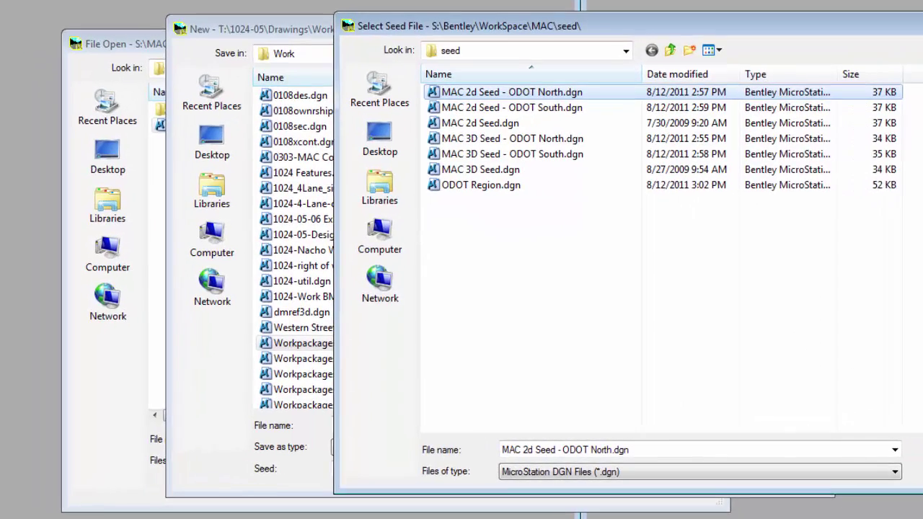
pyautogui.click(922, 449)
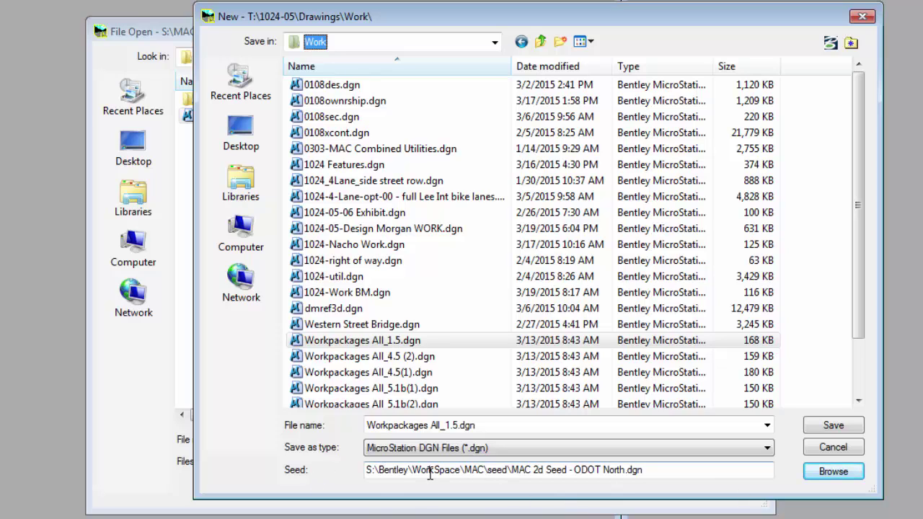
# - Name the new design file Training Video and save it in the Work folder
pyautogui.click(493, 424)
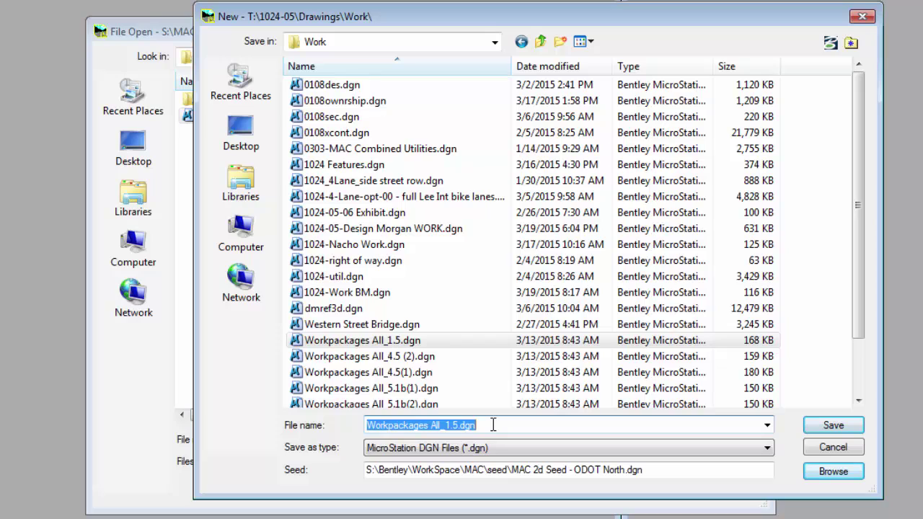
pyautogui.write('Trai')
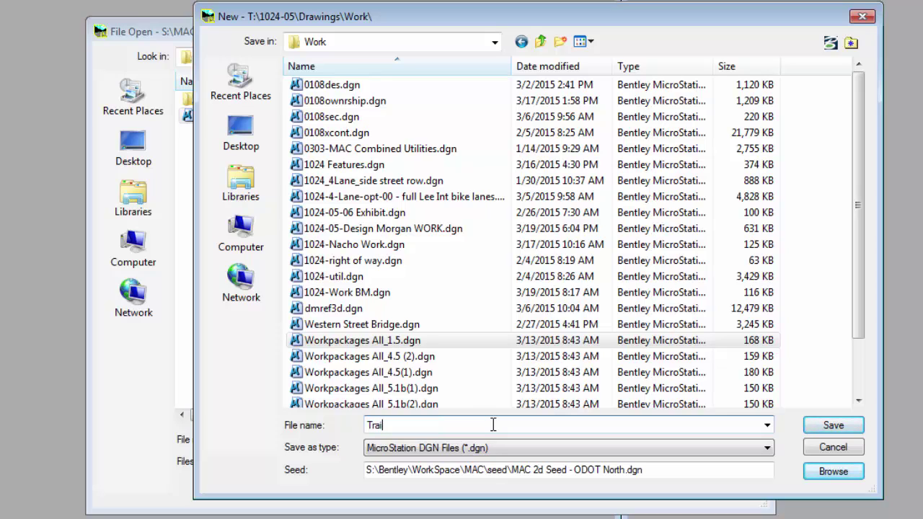
pyautogui.write('ning Video')
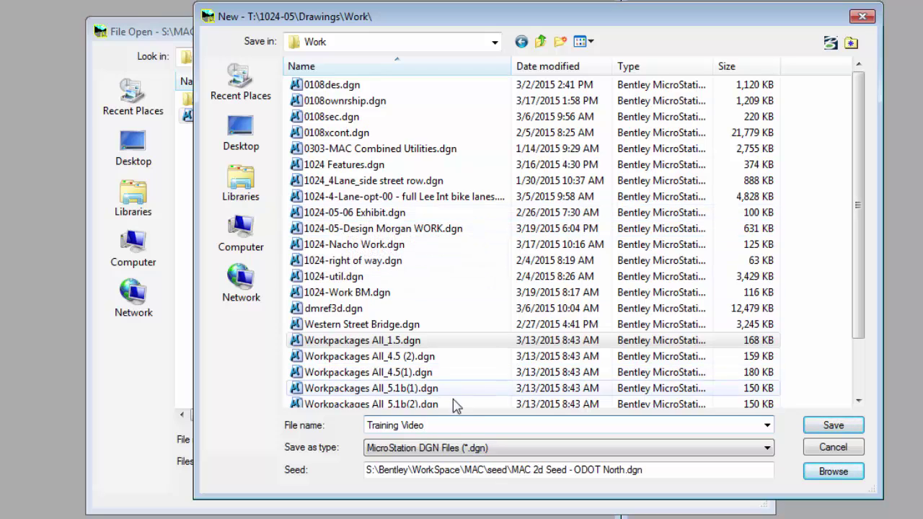
pyautogui.click(834, 426)
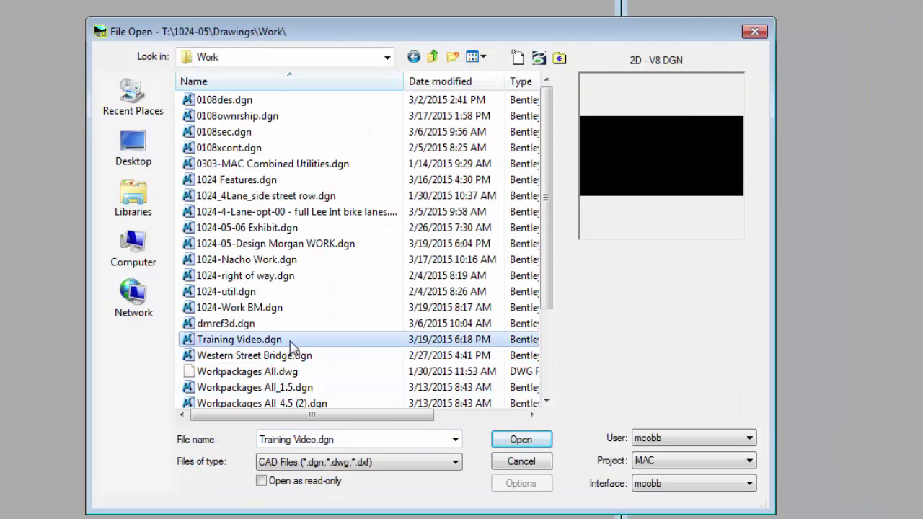
# - Open Training Video.dgn and dismiss the licence and read-only notices
pyautogui.click(522, 439)
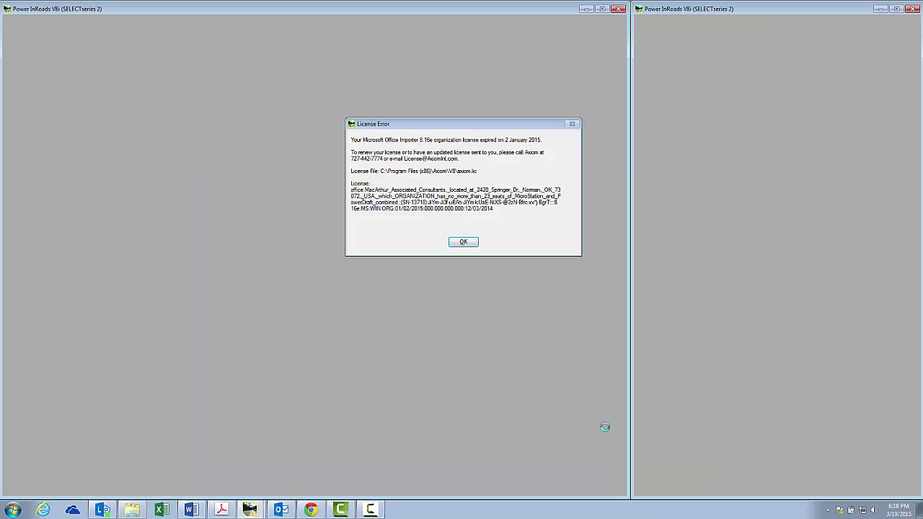
pyautogui.click(467, 242)
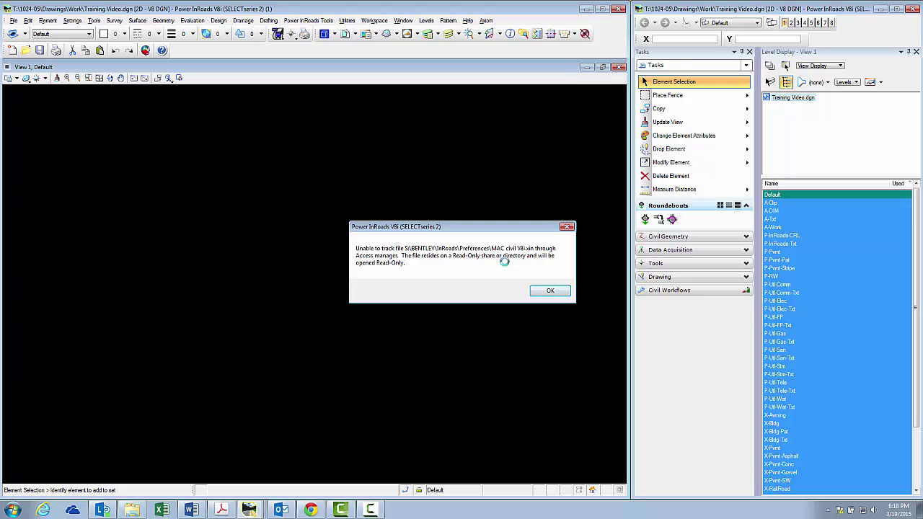
pyautogui.click(548, 292)
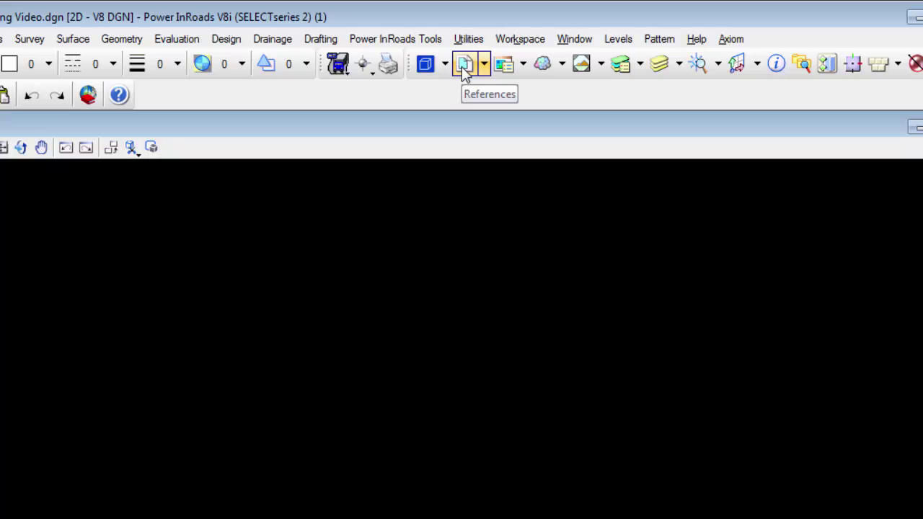
# - Select 1024-05-06 Topo.dgn and 1024-05-Design Preliminary New Pave .dgn from the Drawings folder for attachment as references
pyautogui.click(464, 65)
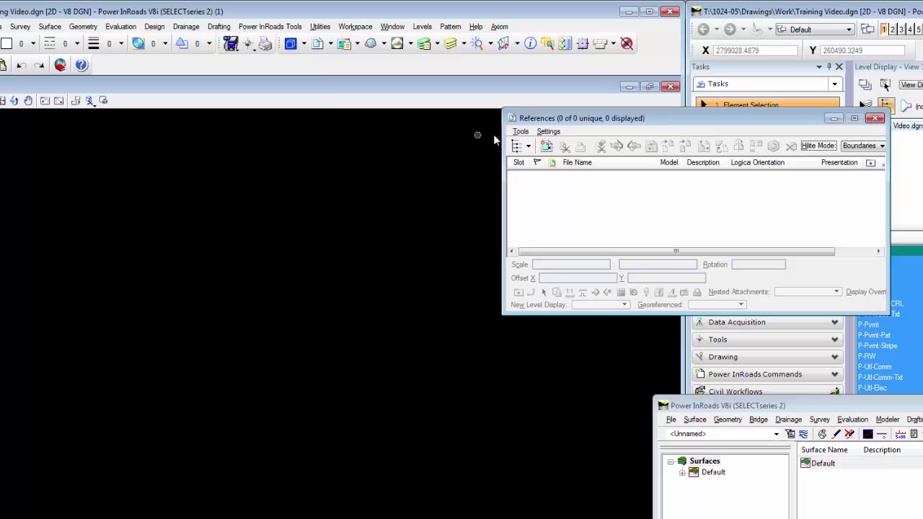
pyautogui.click(521, 132)
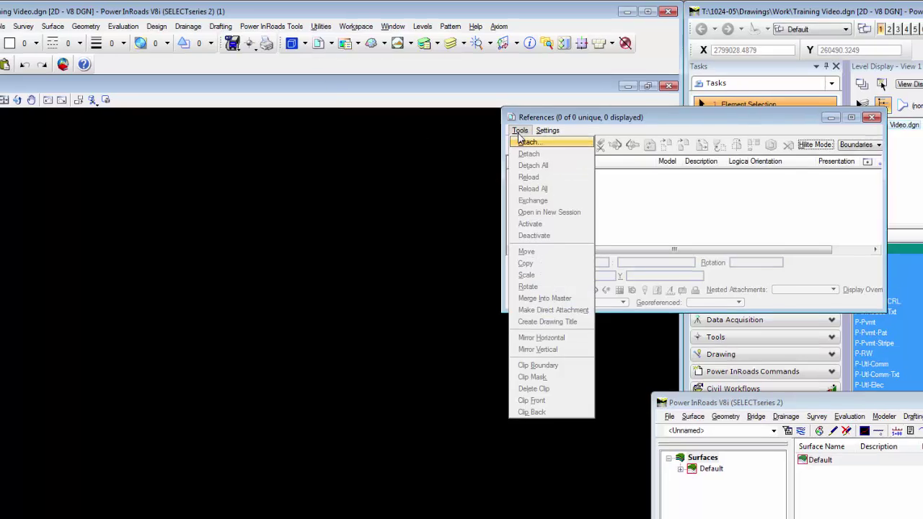
pyautogui.click(520, 131)
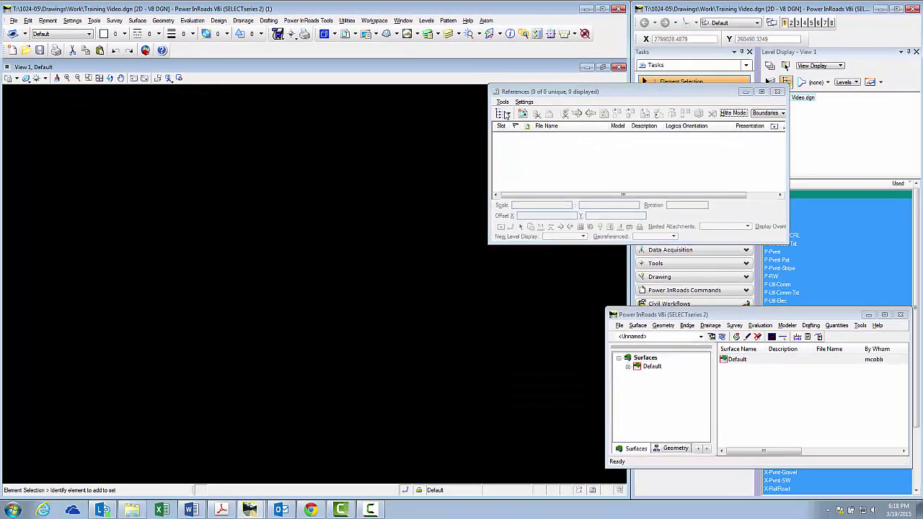
pyautogui.click(505, 114)
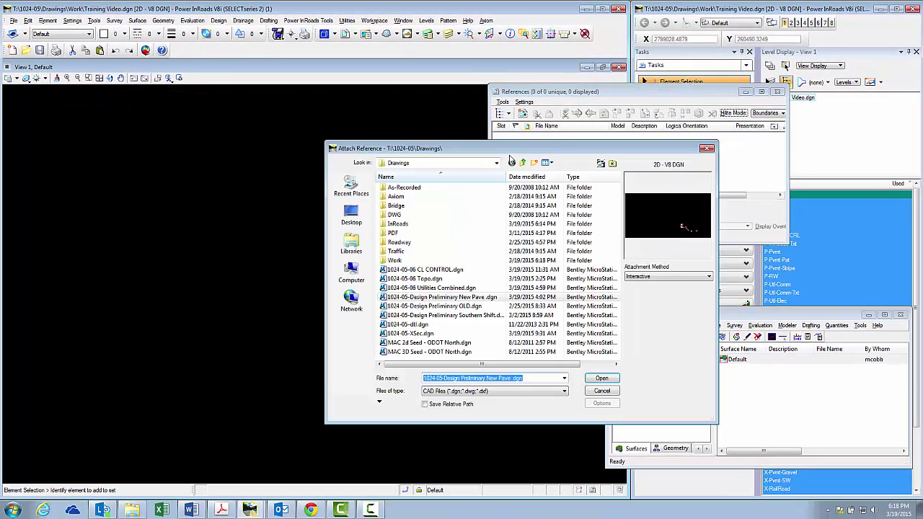
pyautogui.click(496, 162)
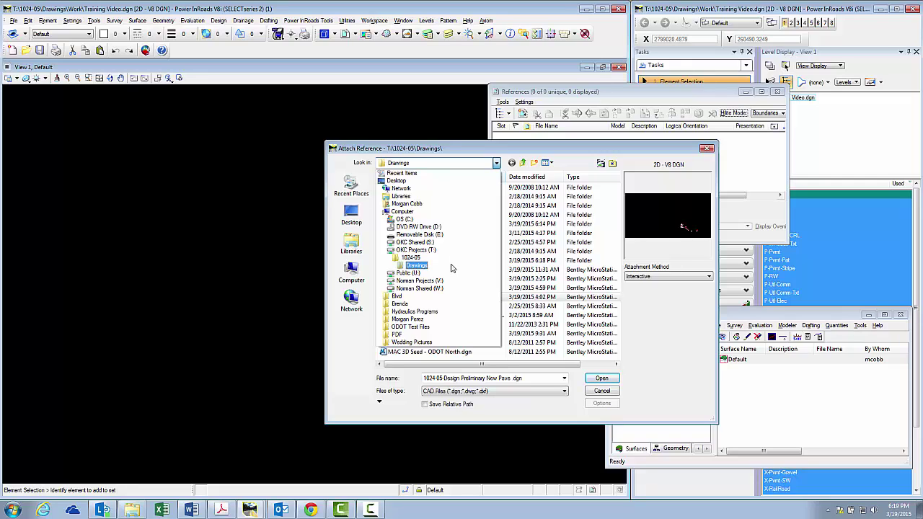
pyautogui.click(450, 266)
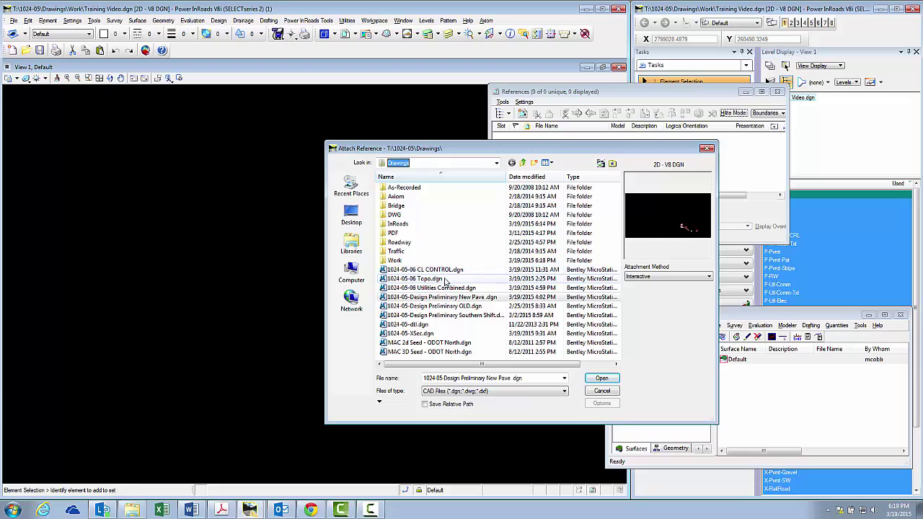
pyautogui.click(445, 279)
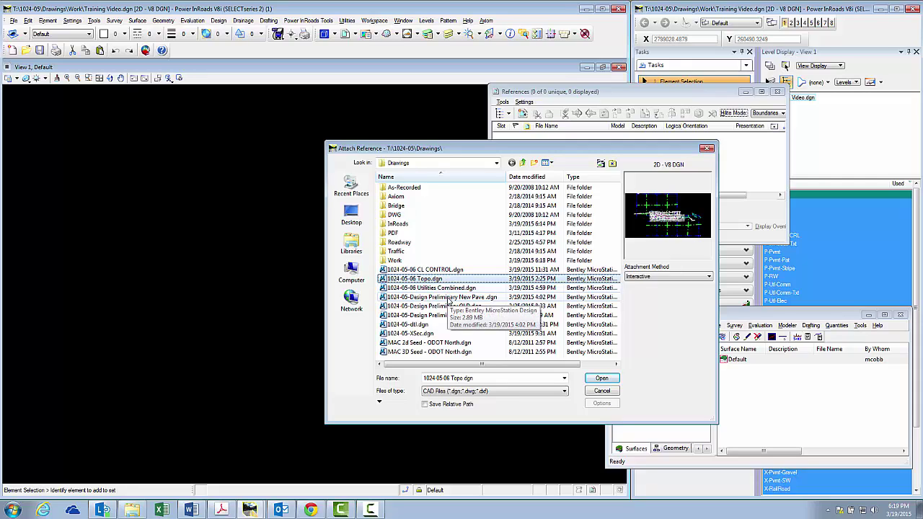
pyautogui.keyDown('ctrl'); pyautogui.click(448, 298); pyautogui.keyUp('ctrl')
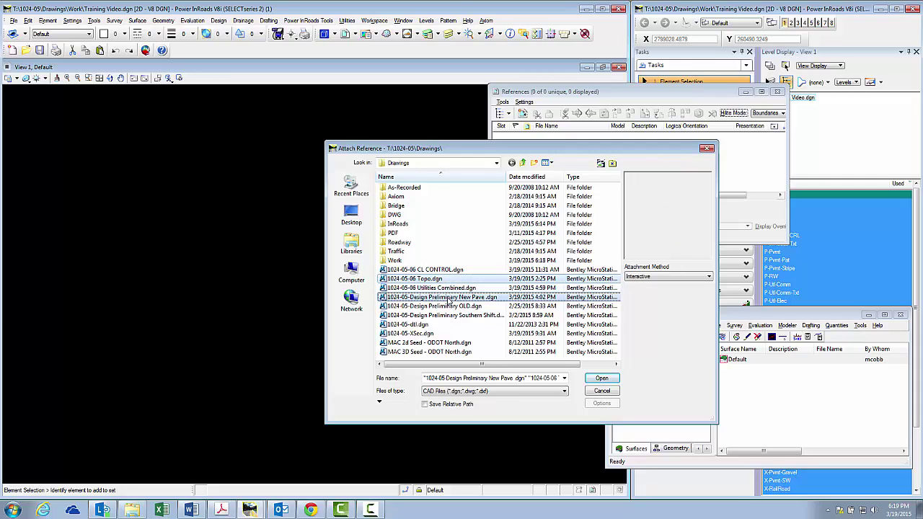
pyautogui.click(607, 379)
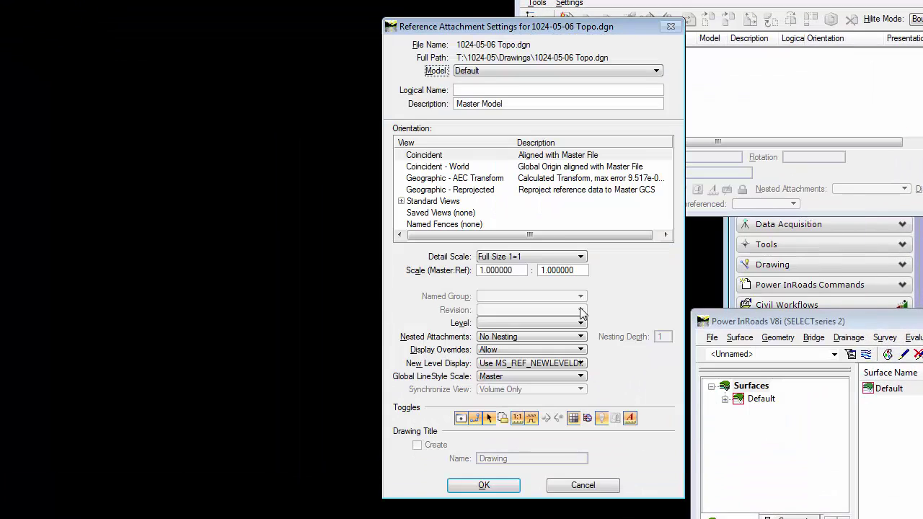
# - Attach both the topo and the new pavement references with the Coincident - World orientation
pyautogui.click(464, 167)
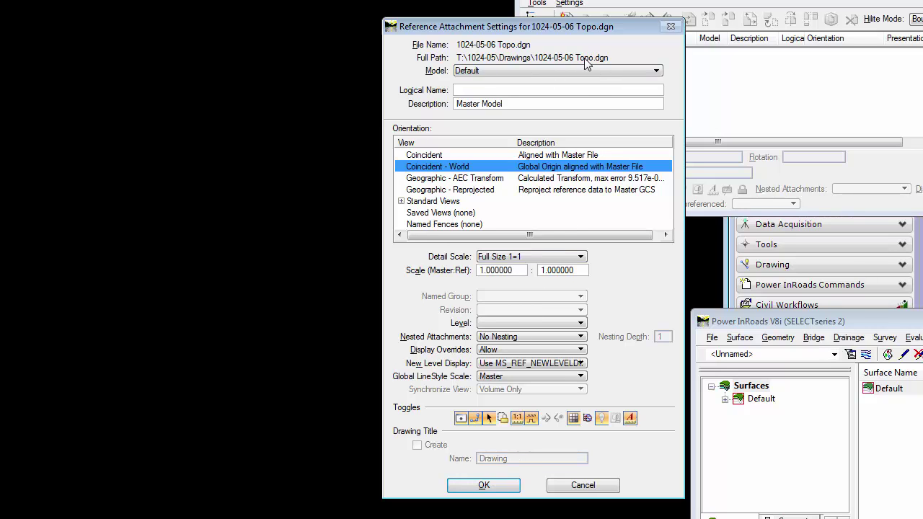
pyautogui.click(500, 486)
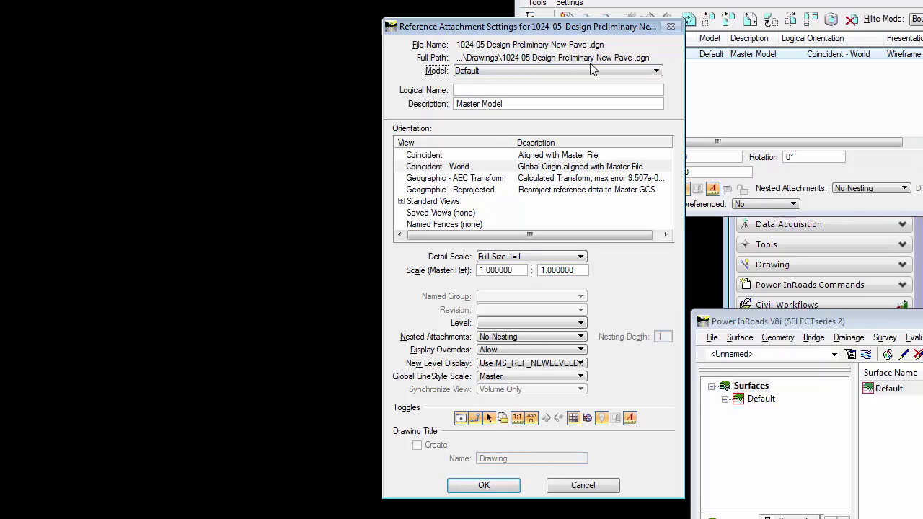
pyautogui.click(467, 168)
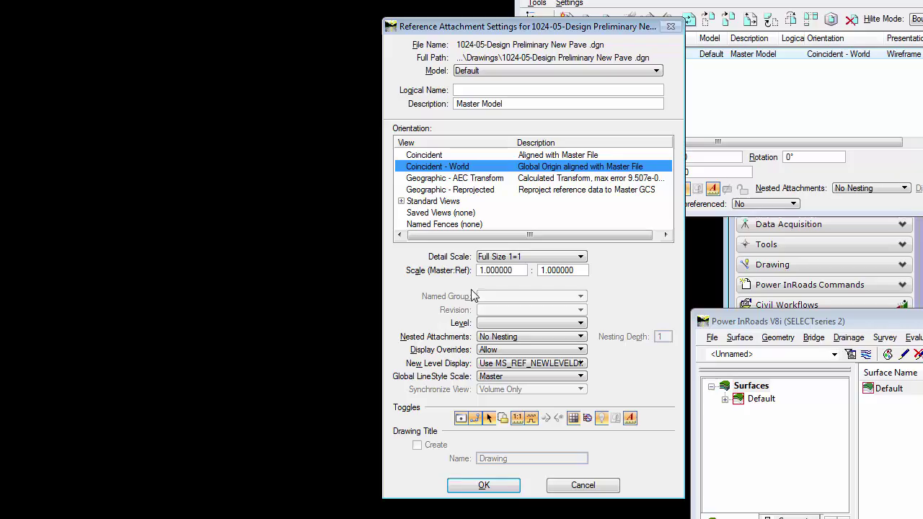
pyautogui.click(504, 486)
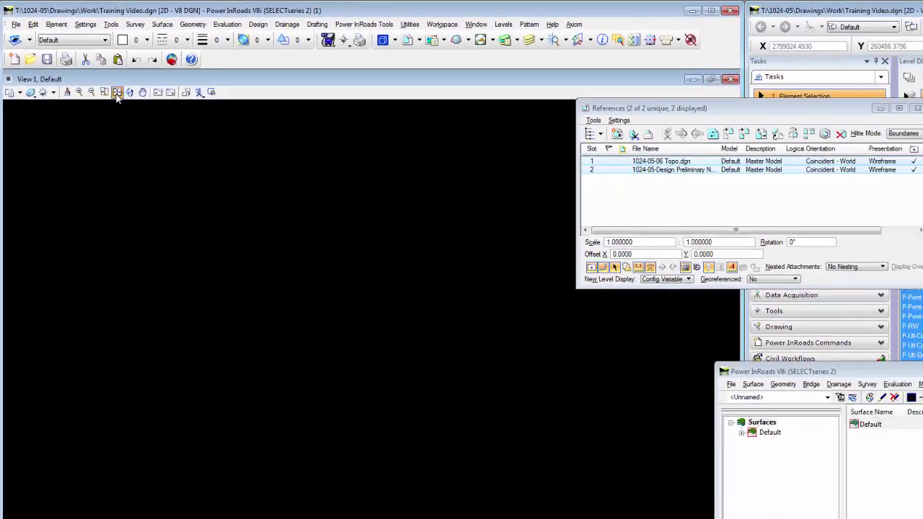
# - Fit the view to the attached references and zoom in on the boulevard intersection near W. Reno Ave
pyautogui.click(117, 95)
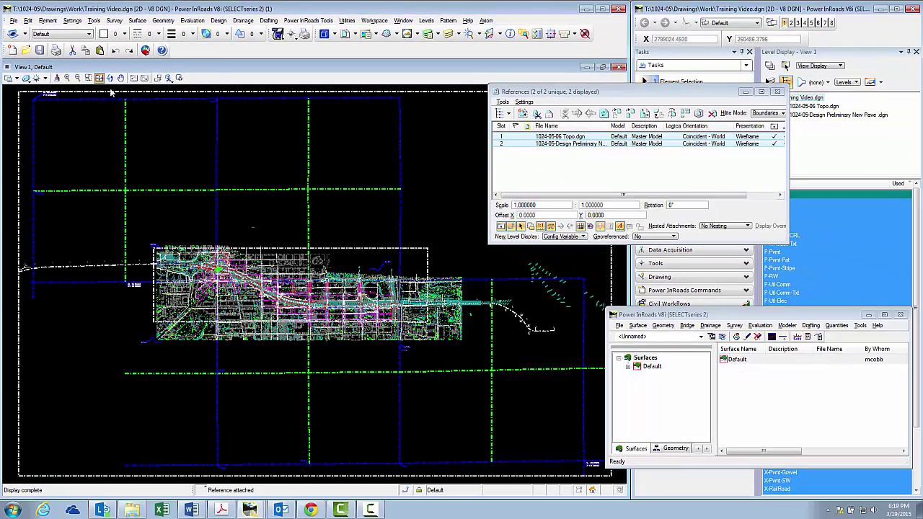
pyautogui.scroll(6, 289, 299)
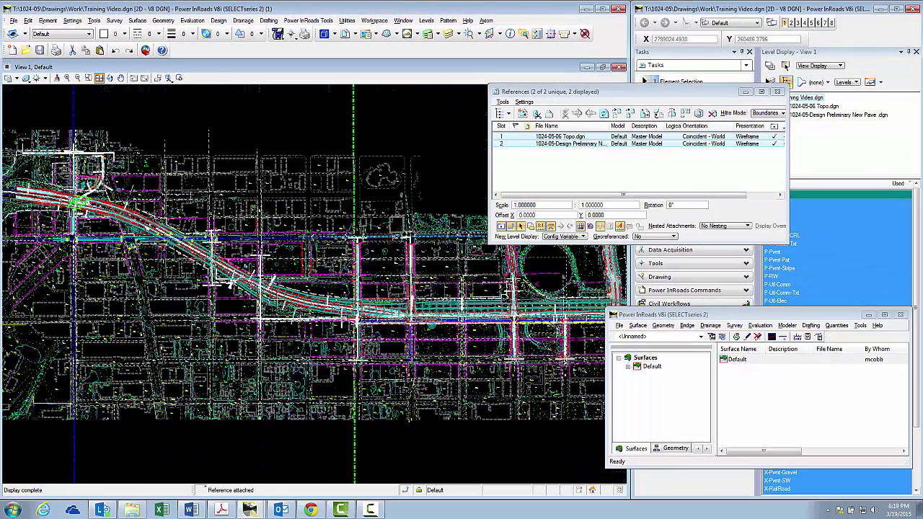
pyautogui.scroll(1, 101, 167)
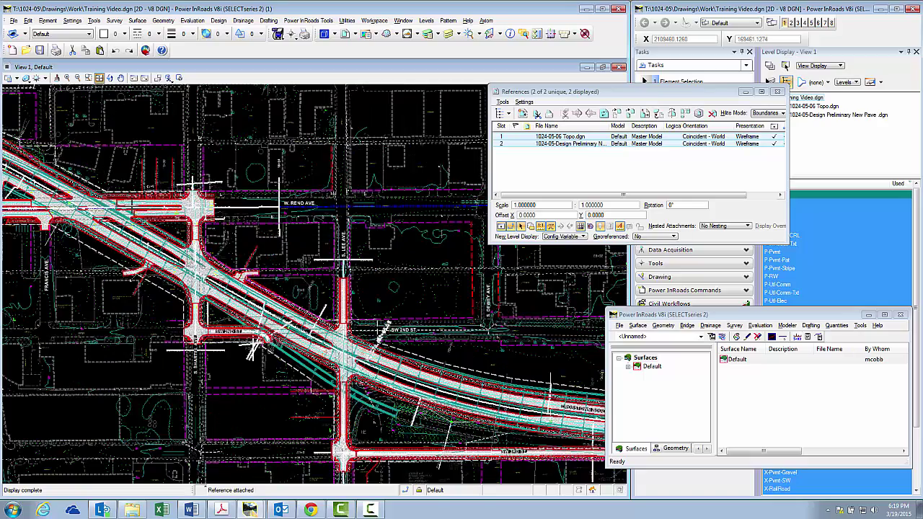
pyautogui.scroll(2, 130, 204)
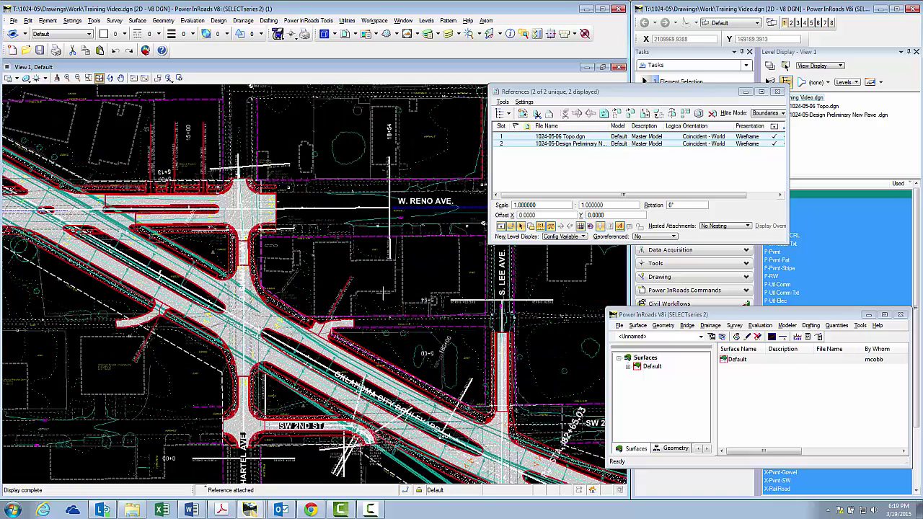